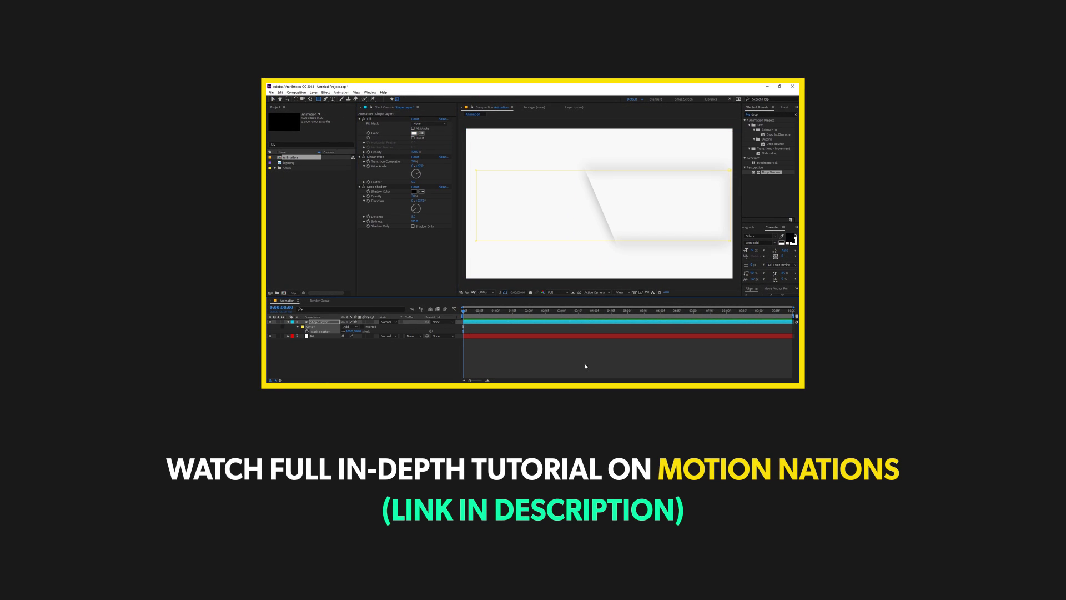
Step: Deselect Shape Layer 1 so its mask outline disappears from the paper-slice preview
left_click(586, 366)
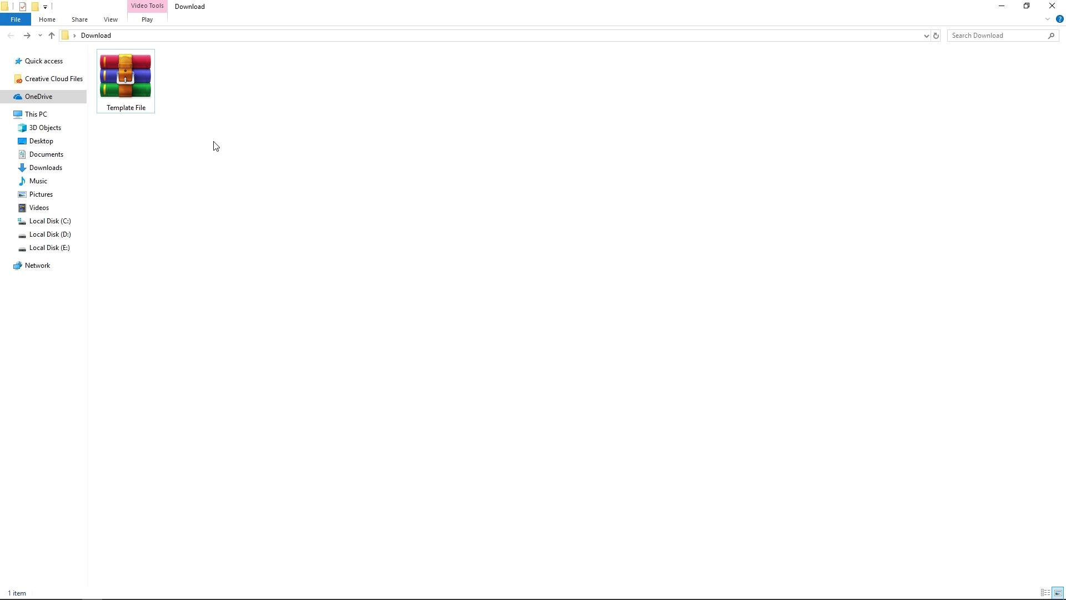
Step: Extract the Template File archive to a Template File folder and open Template - CC 2018 from it
left_click(129, 98)
right_click(129, 99)
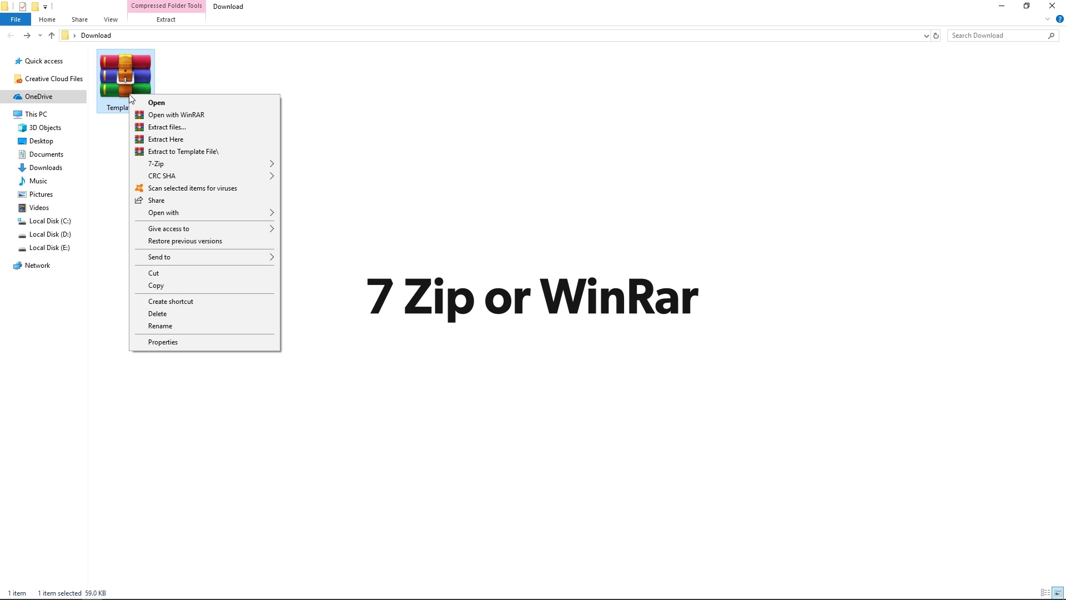
left_click(197, 147)
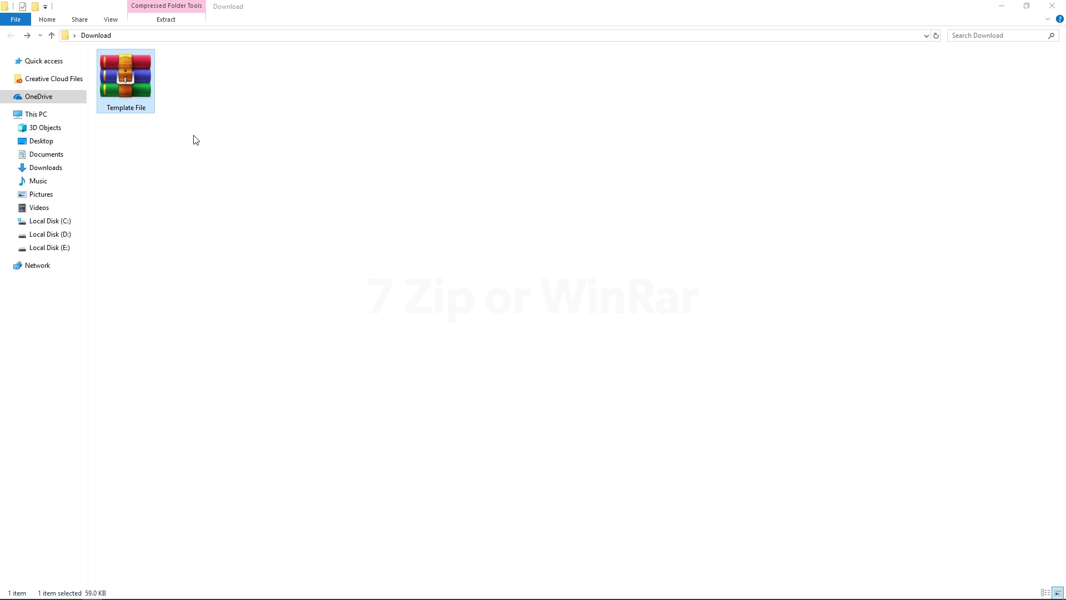
double_click(124, 96)
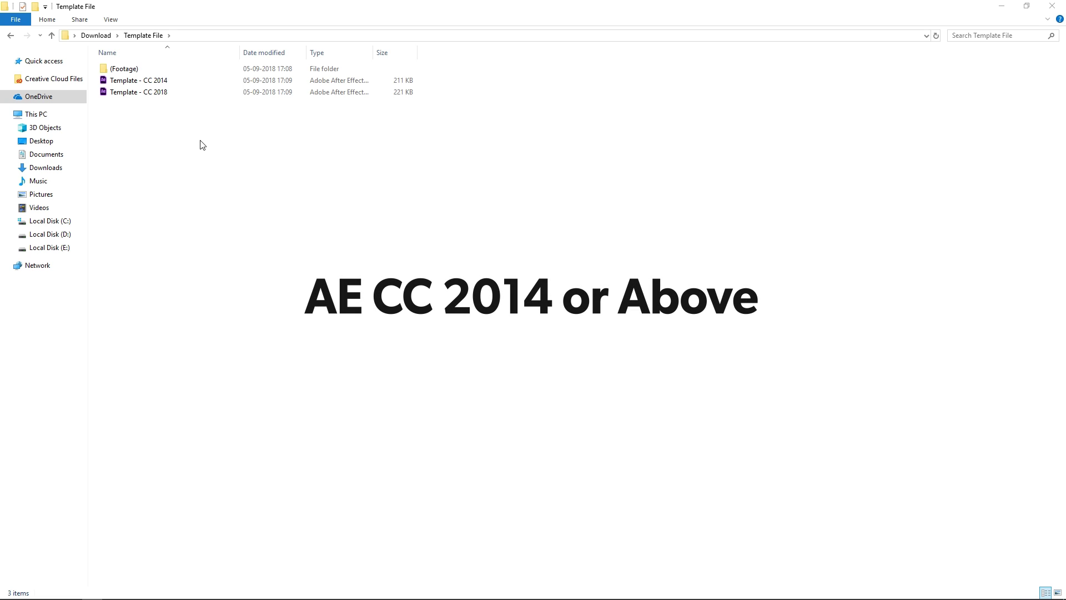
double_click(136, 92)
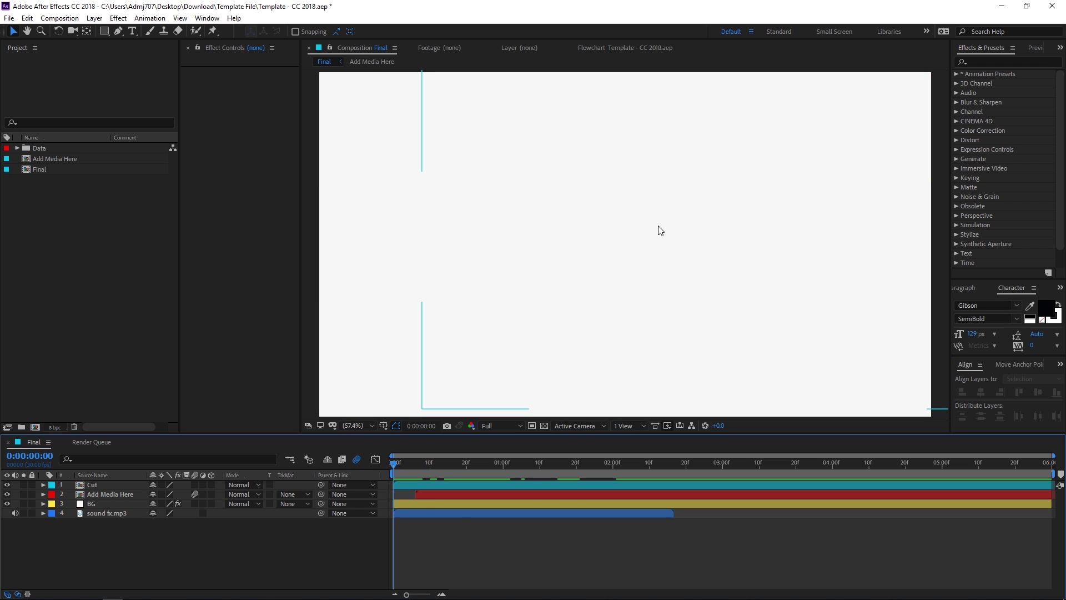
Step: In the Add Media Here composition, change the YOUR TEXT layer to read WHATEVER
left_click_drag(393, 463, 496, 461)
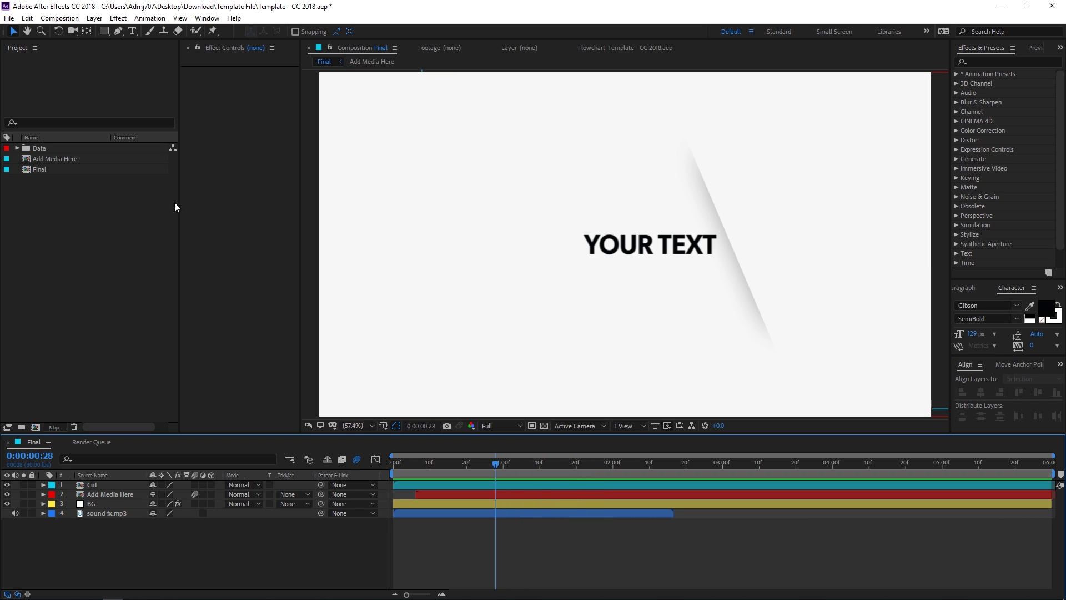
double_click(43, 158)
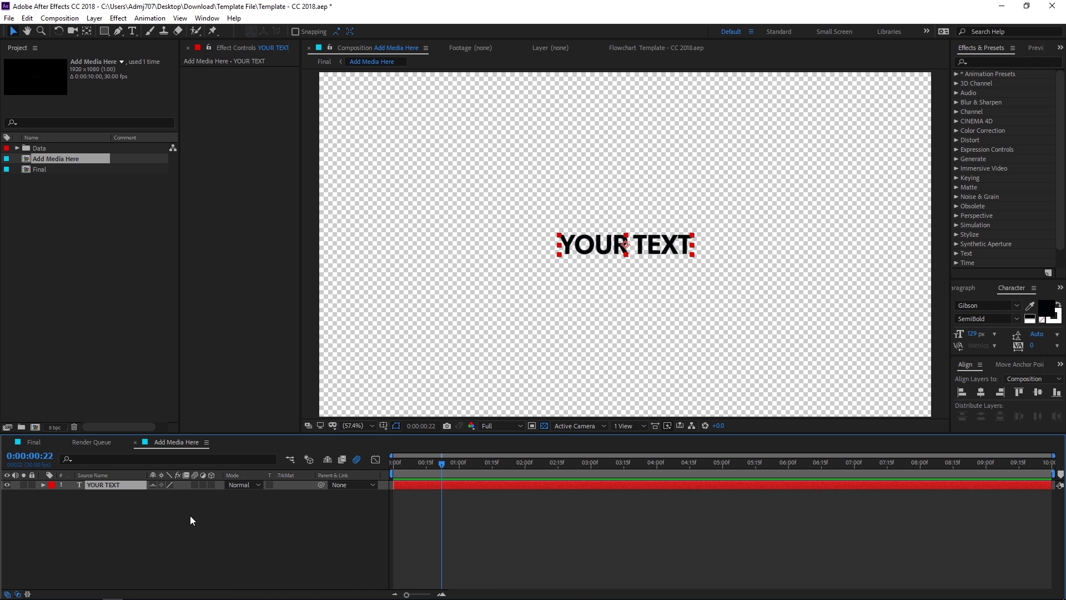
left_click(190, 520)
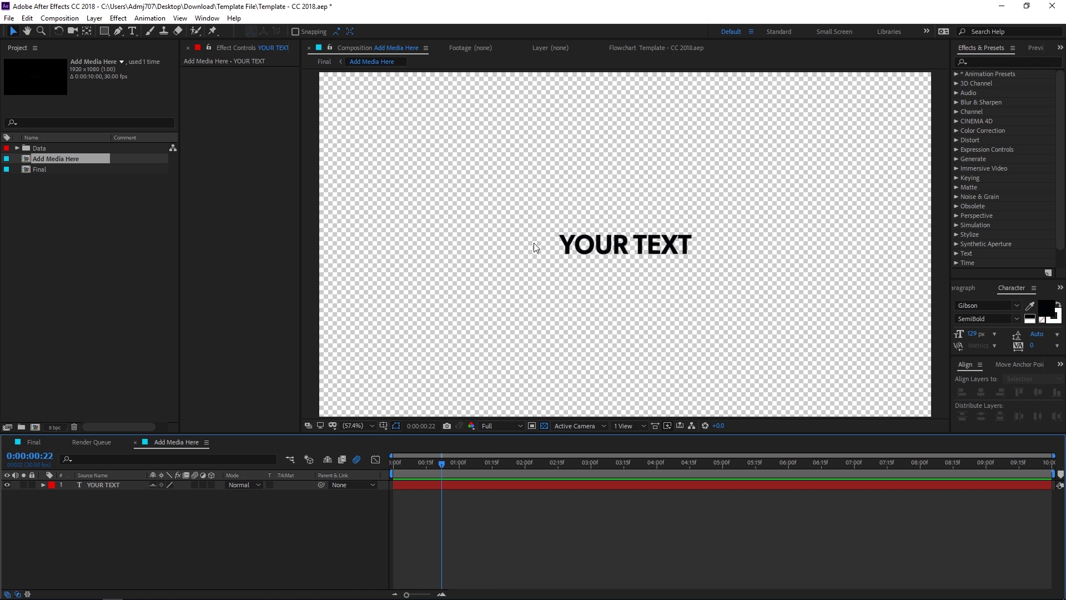
double_click(108, 485)
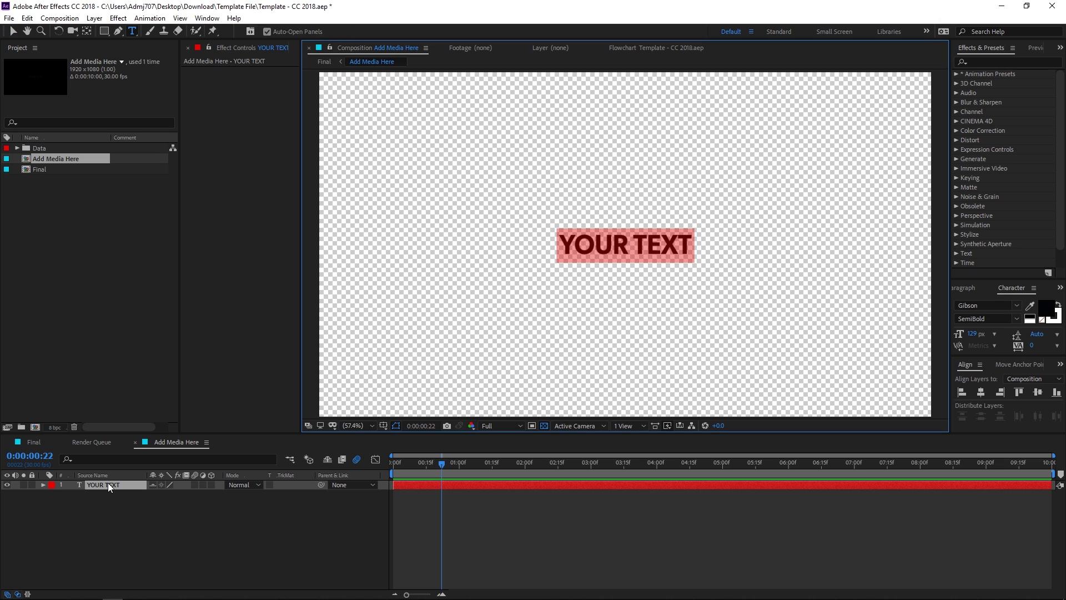
type("WHA")
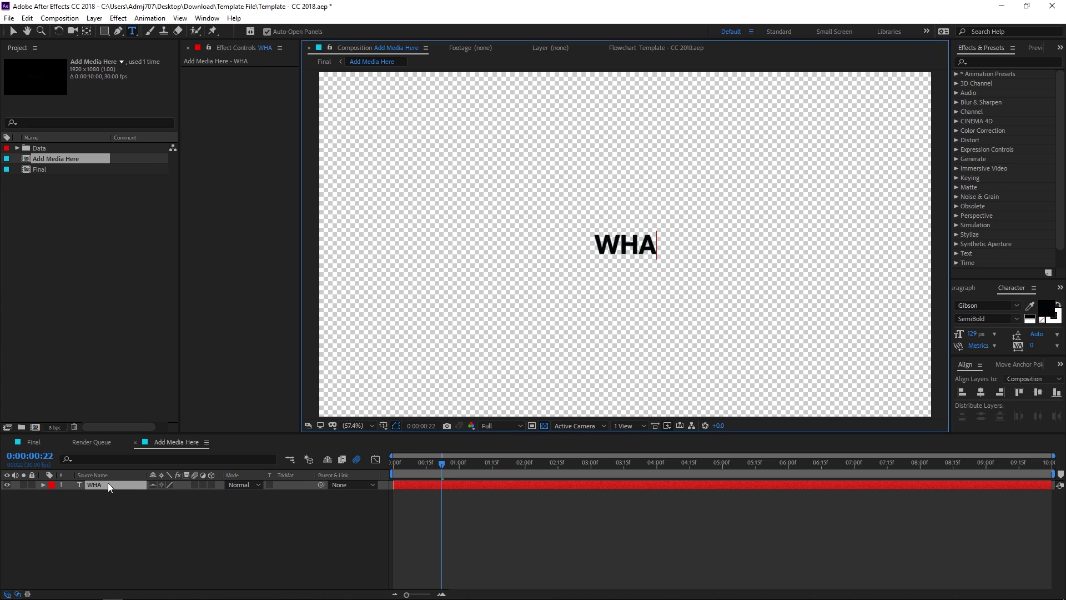
type("TEVER")
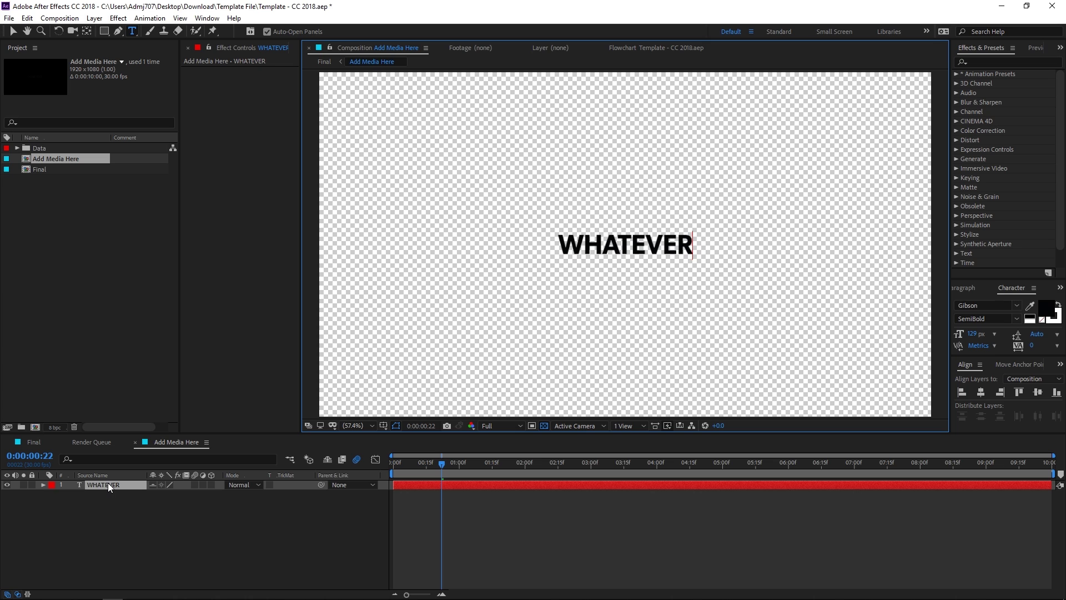
left_click(78, 496)
Step: Return to the Final composition, preview the new text, and select the BG layer's fill
left_click(34, 442)
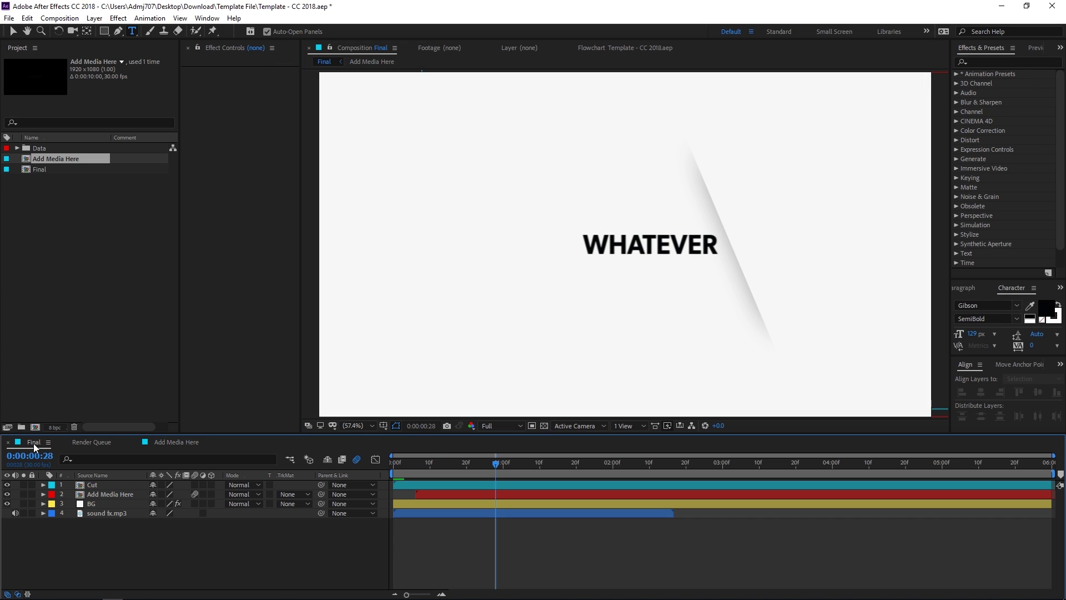
left_click_drag(499, 464, 558, 467)
key("v")
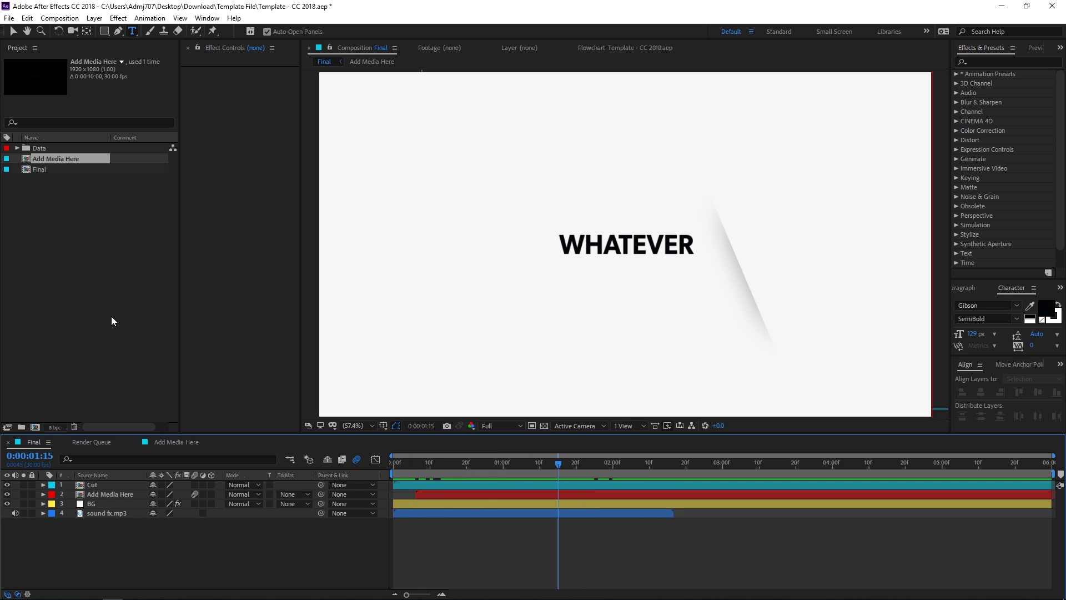
left_click(93, 495)
left_click(90, 504)
left_click(90, 504)
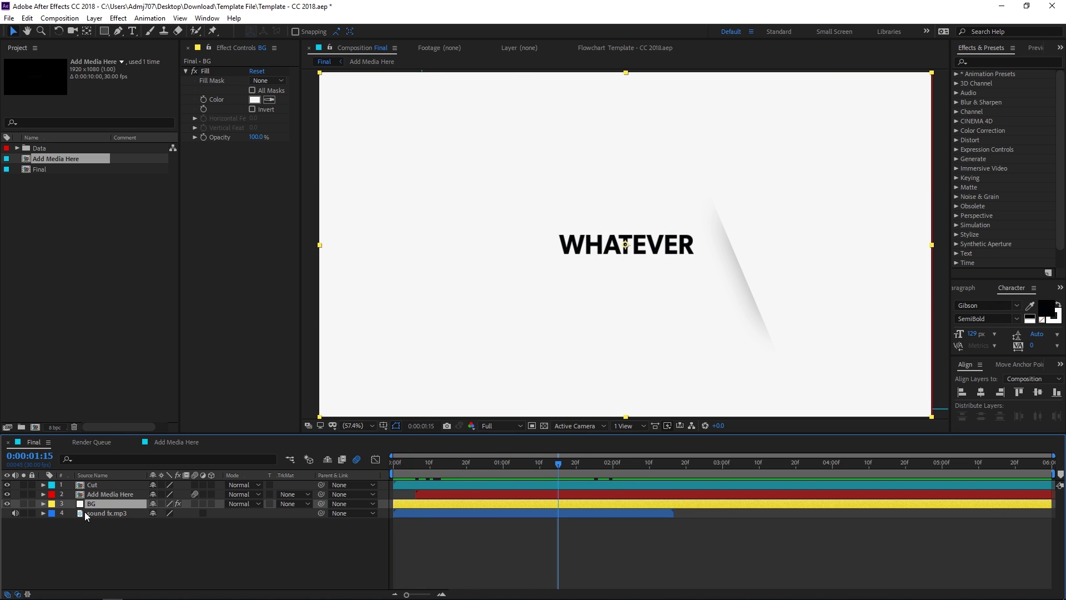
Step: Try a red FF2626 background fill, then undo it back to white
left_click(254, 100)
left_click(187, 247)
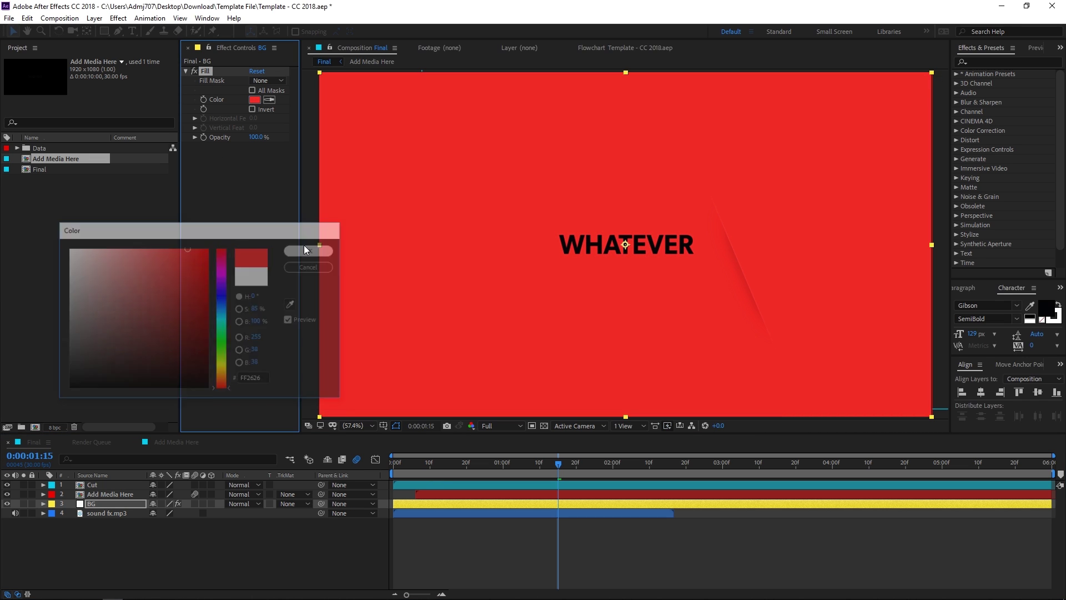
left_click(304, 248)
left_click(491, 476)
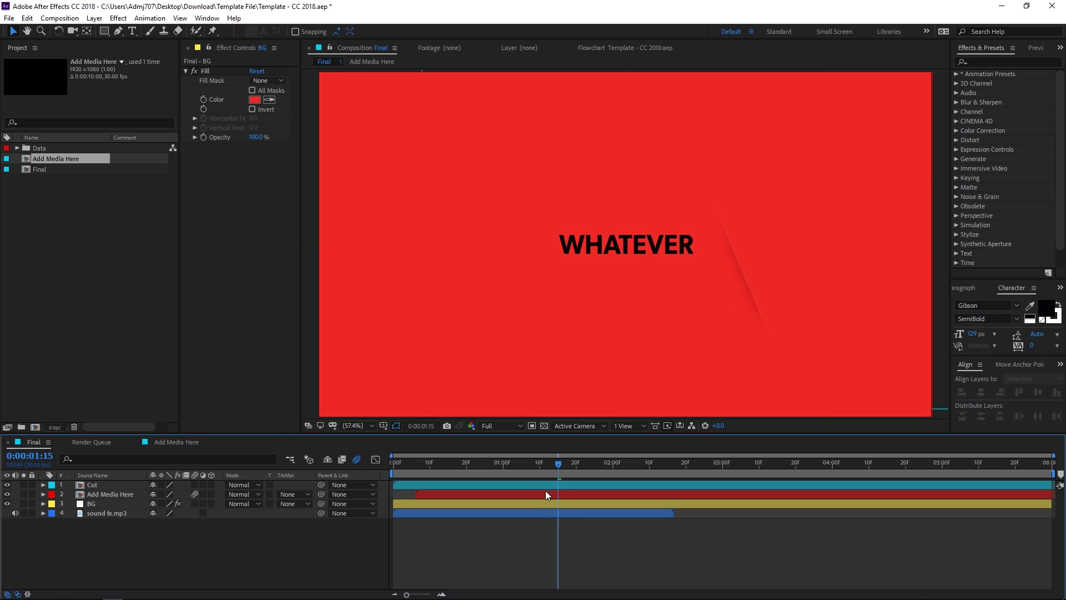
left_click_drag(500, 472, 558, 456)
key("ctrl+z")
left_click_drag(484, 464, 338, 479)
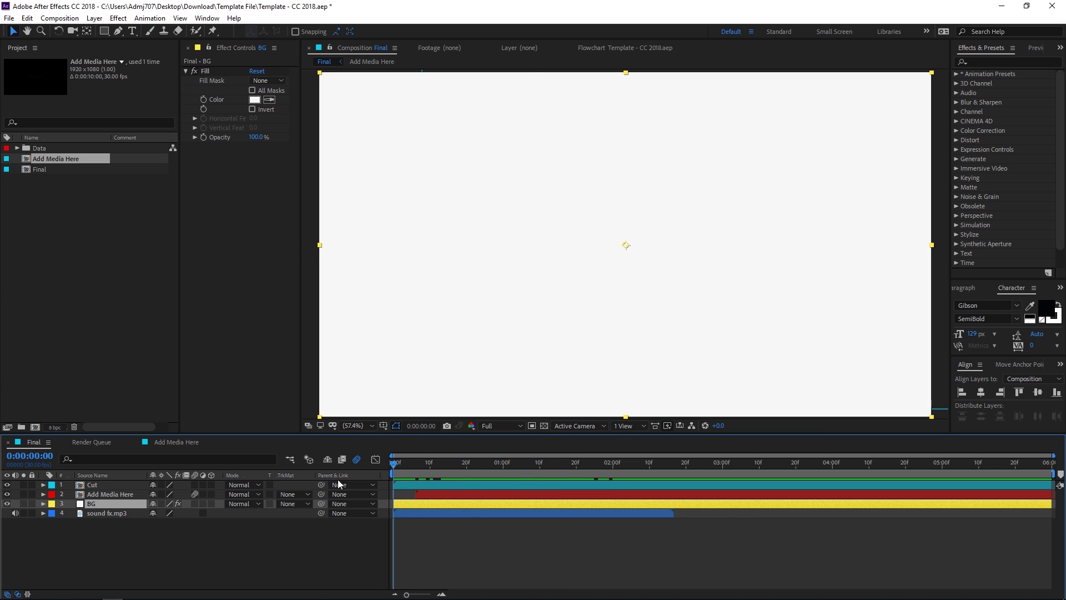
Step: Clear the selections and drag logo.png from the Download folder over to After Effects
left_click(422, 493)
left_click_drag(424, 464, 568, 463)
left_click(139, 531)
left_click(68, 328)
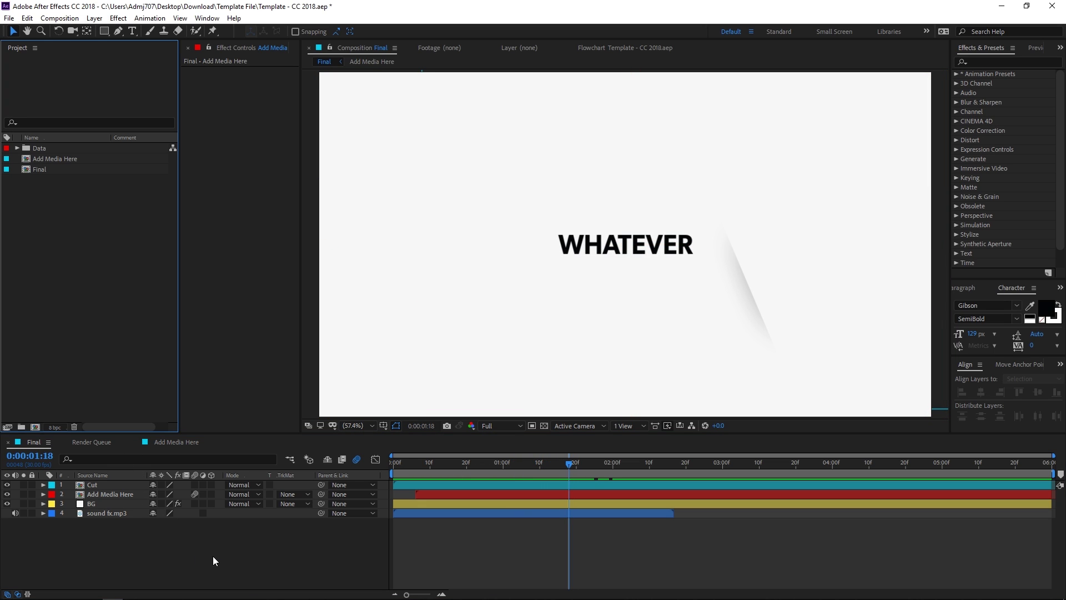
key("alt+Tab")
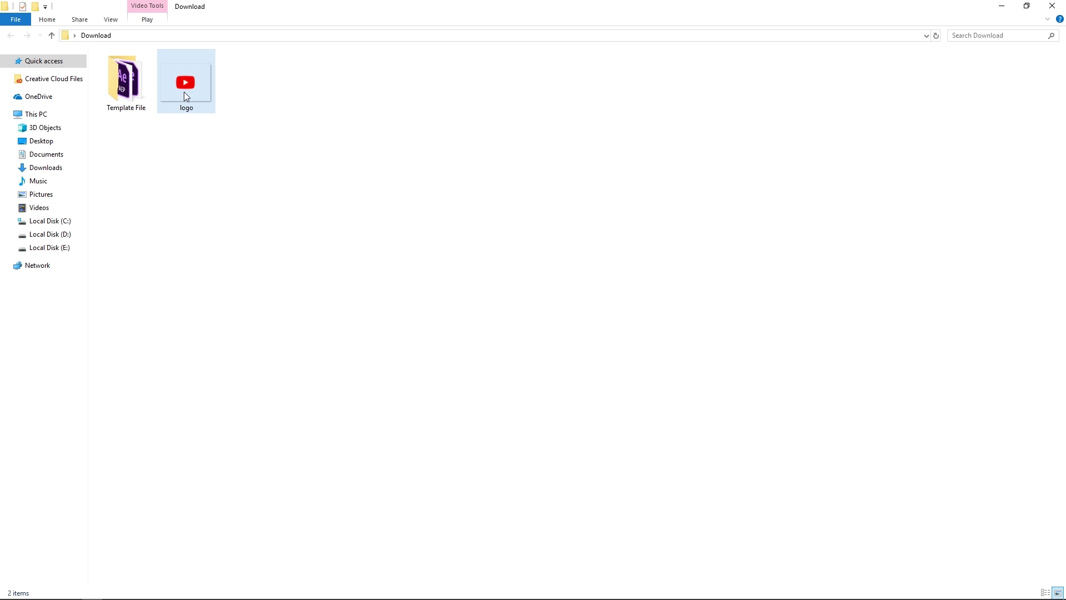
left_click_drag(185, 92, 79, 276)
key("alt+Tab")
Step: Add logo.png above WHATEVER in Add Media Here, scale it to about half, and slide it left
double_click(54, 158)
left_click(39, 180)
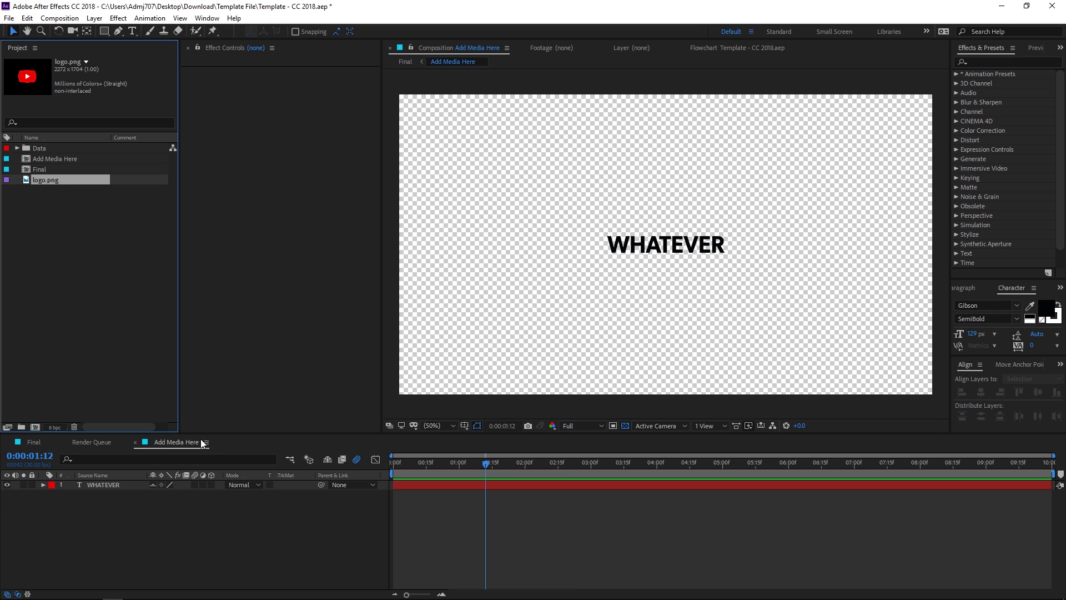
left_click(155, 446)
left_click_drag(27, 175, 96, 484)
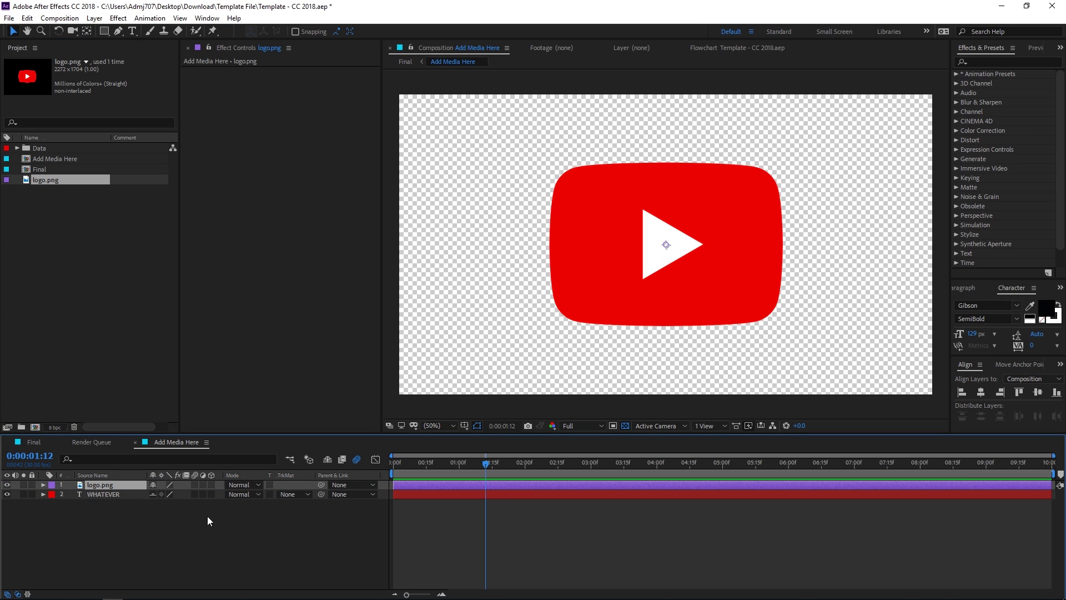
key("s")
left_click_drag(165, 494, 120, 494)
scroll(454, 282, "up", 4)
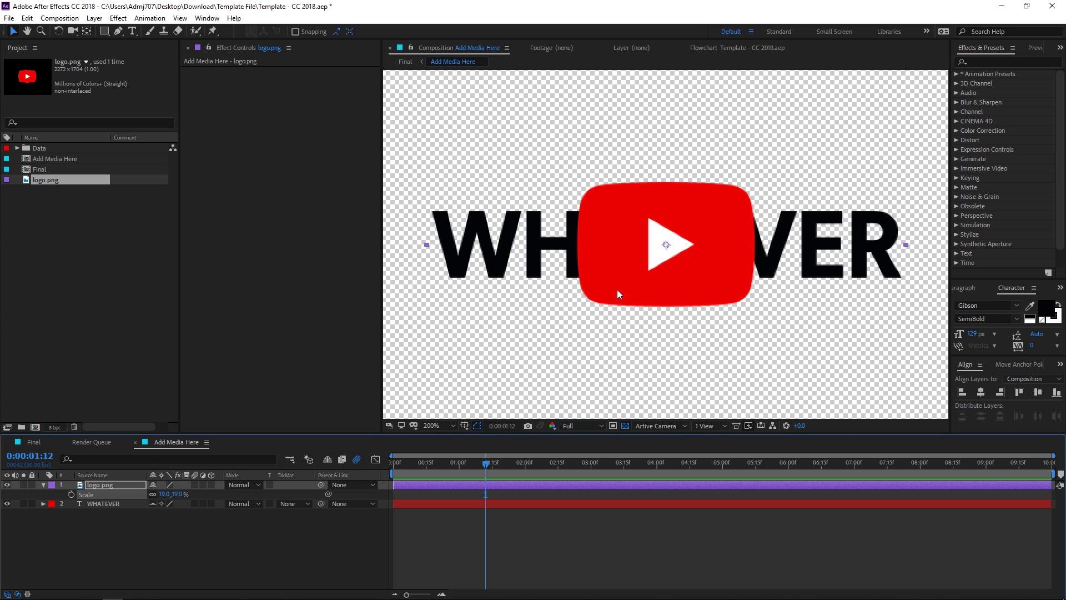
left_click_drag(618, 293, 495, 277)
Step: Replace the WHATEVER text with /ADMJ707
left_click(102, 504)
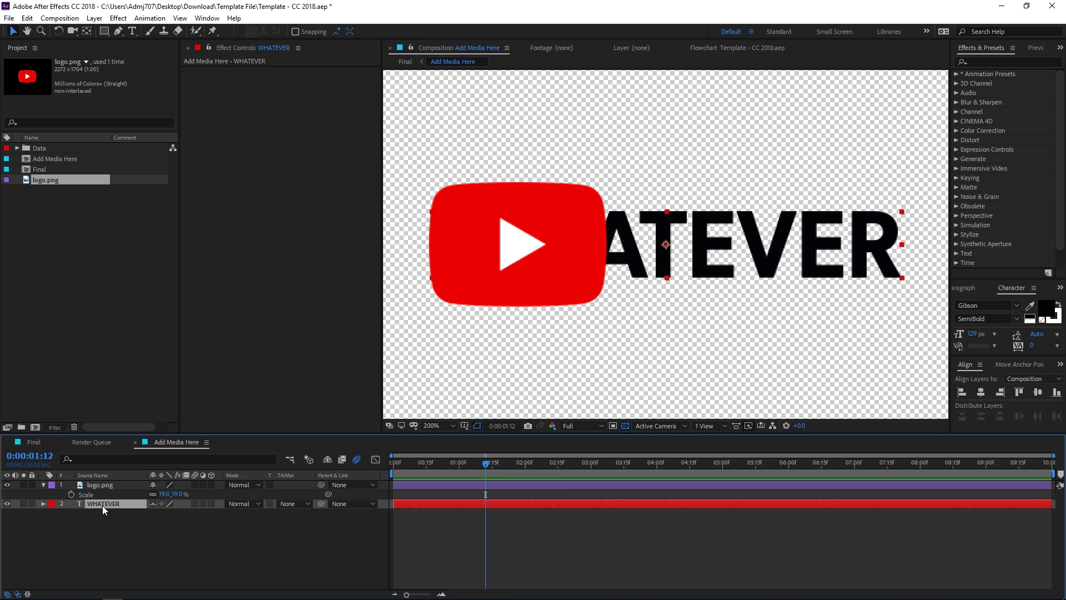
double_click(102, 503)
type("/")
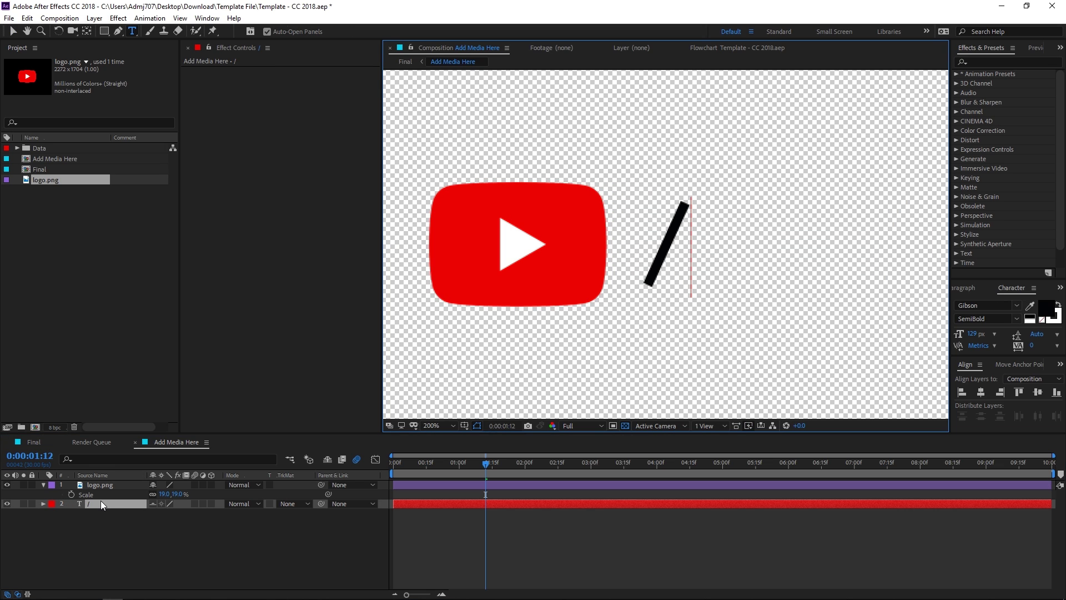
type("ADMJ")
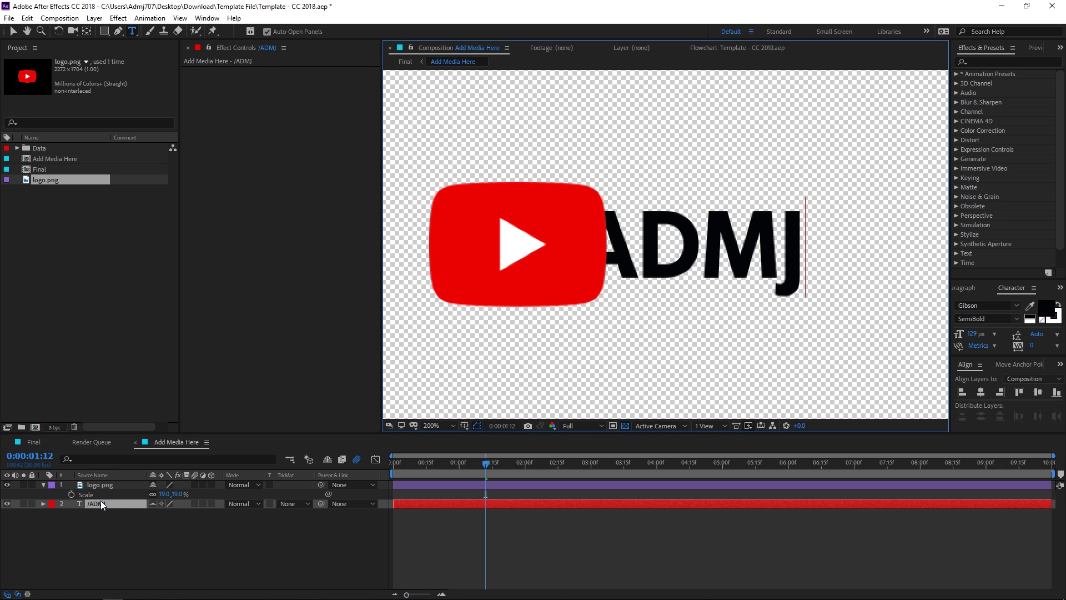
type("707")
scroll(666, 244, "down", 5)
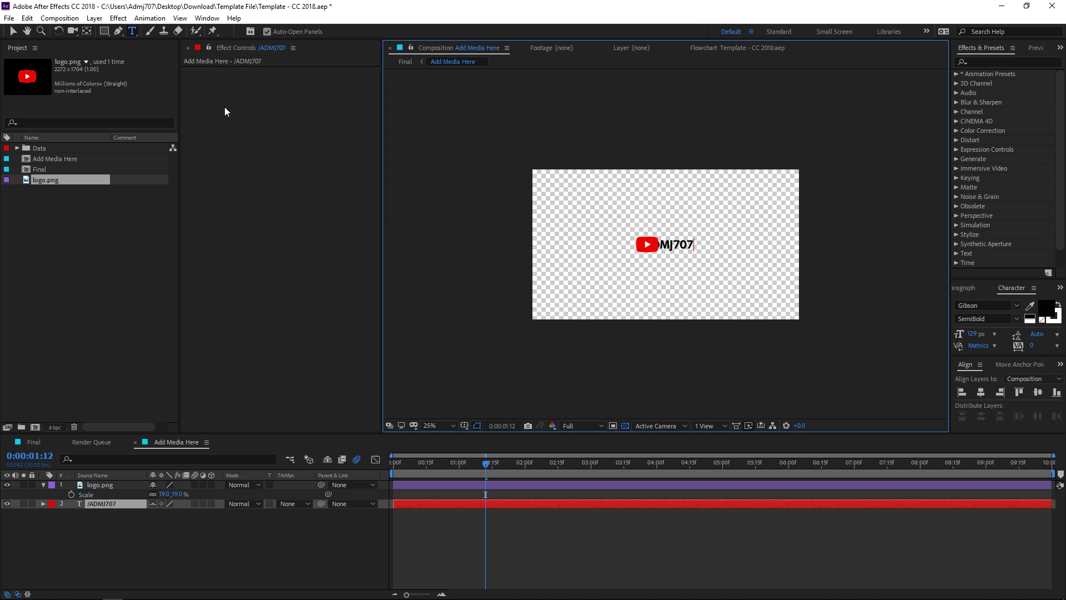
scroll(623, 231, "up", 2)
left_click(13, 31)
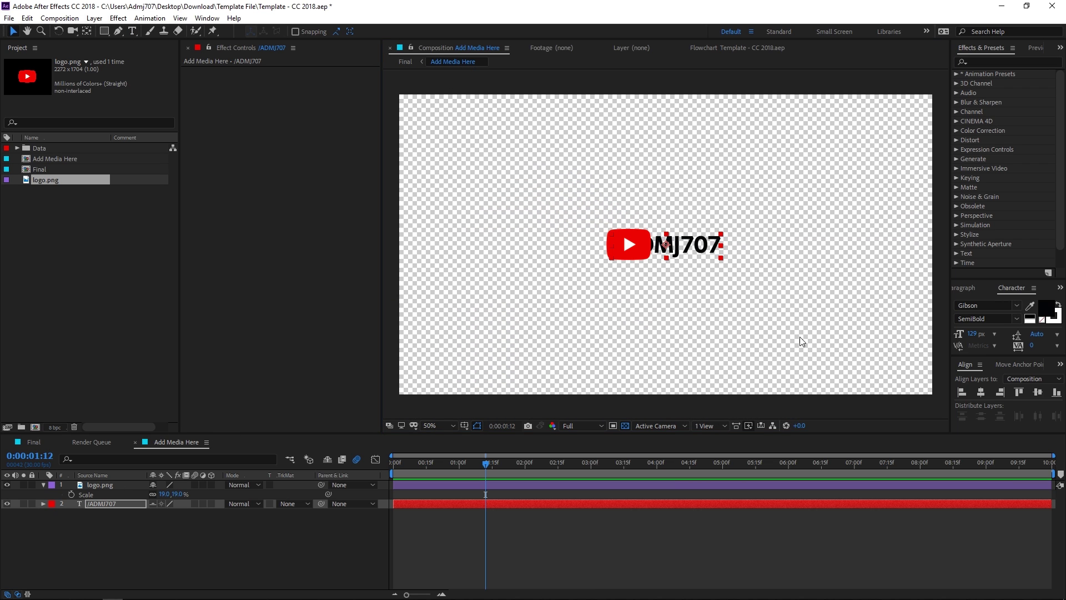
Step: Place /ADMJ707 beside the logo and nudge both layers into alignment
left_click_drag(693, 250, 737, 250)
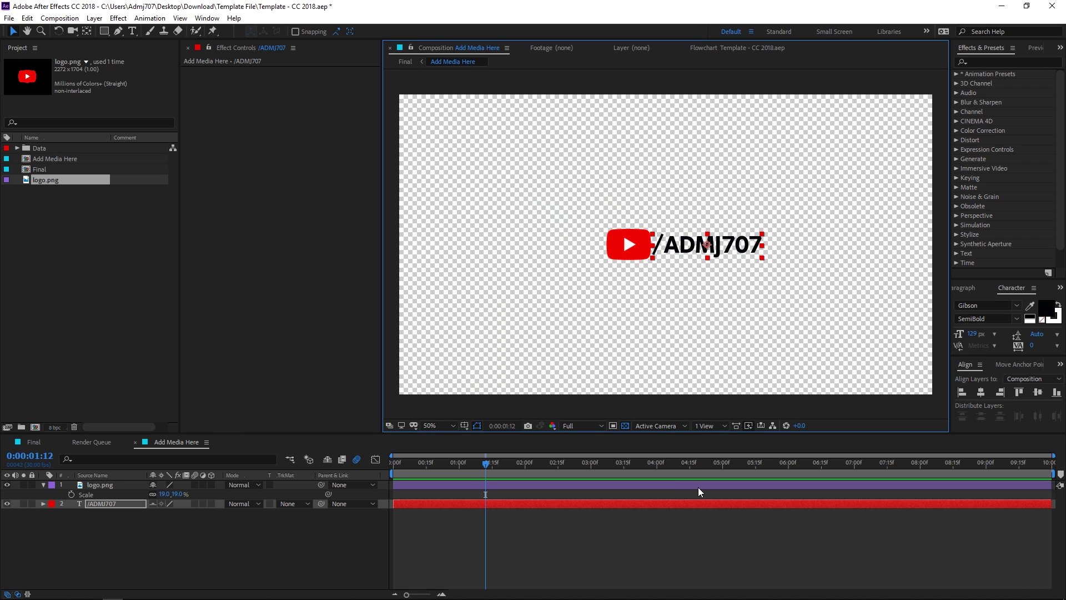
left_click(668, 561)
left_click(104, 486)
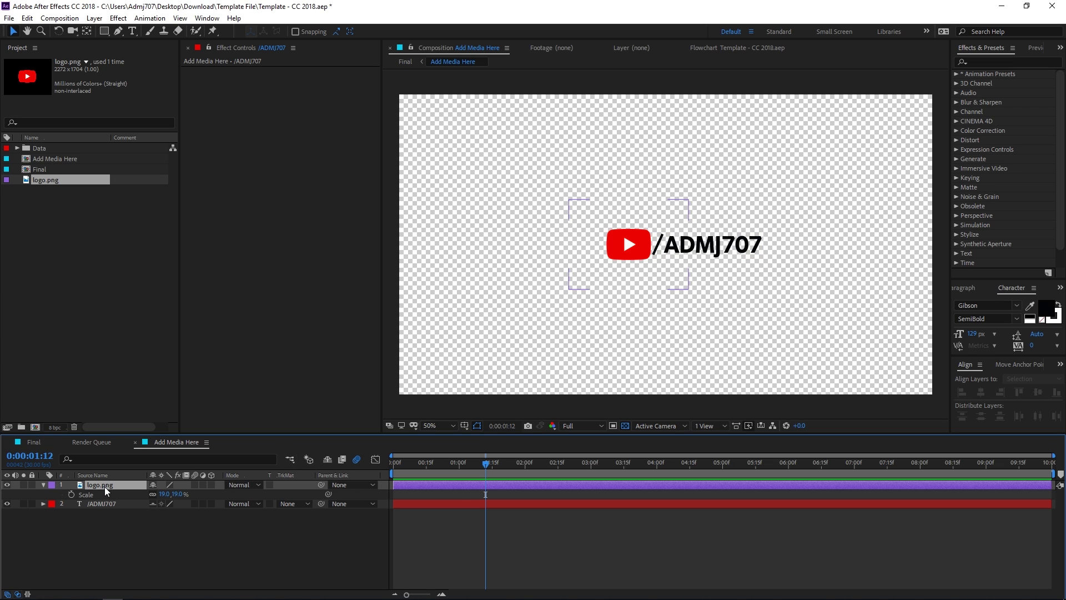
key("shift+Left")
key("shift+Left")
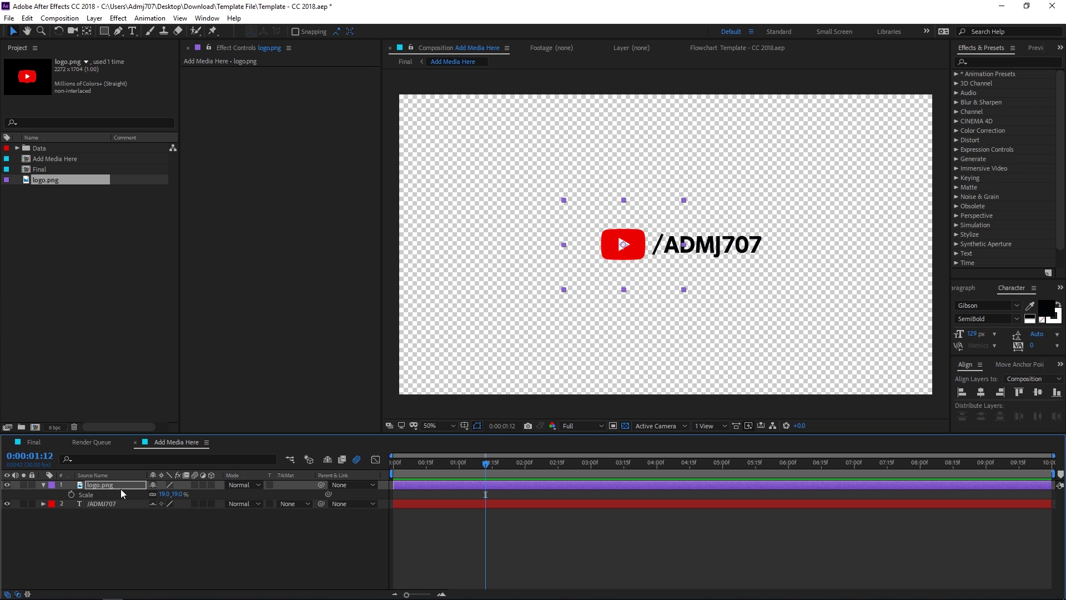
left_click(123, 502)
key("shift+Left")
key("shift+Left")
key("Right")
key("Right")
key("Right")
key("Right")
key("Right")
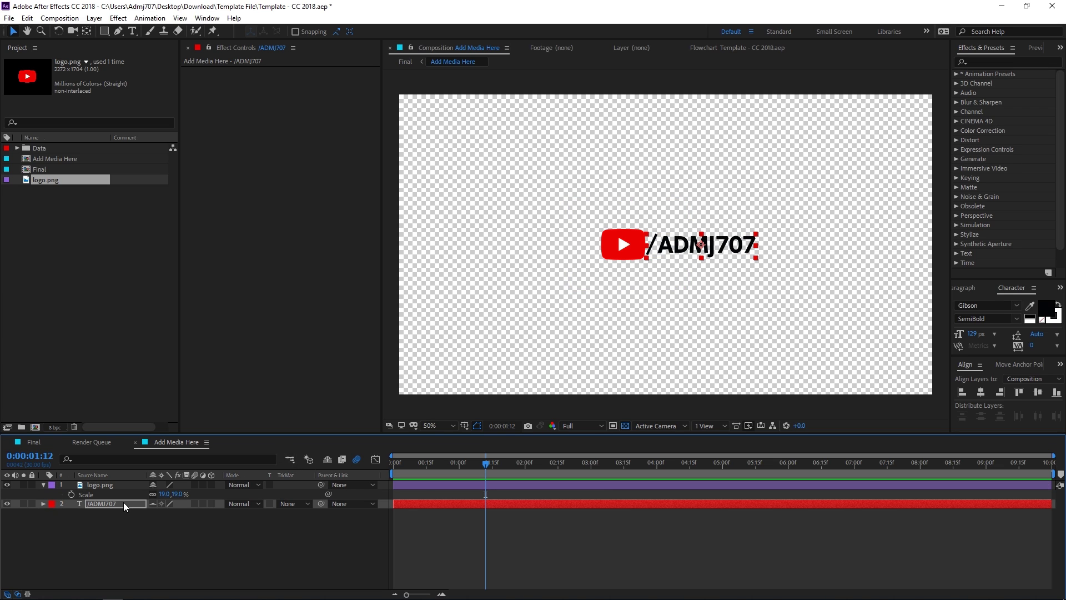
Step: Rotate the Cut layer about -180° and move it to the left of the logo
left_click(34, 442)
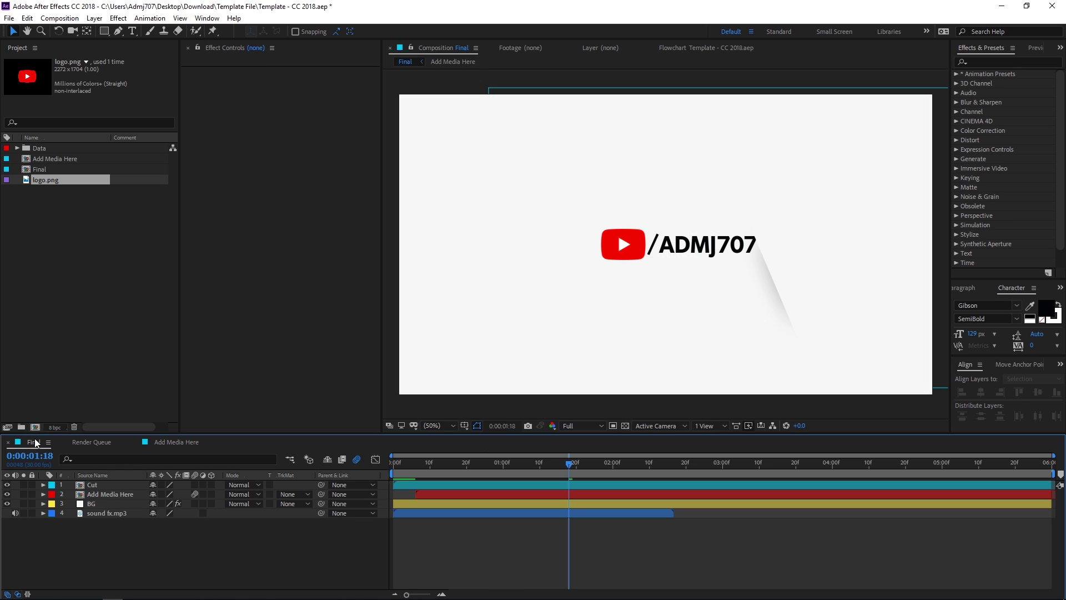
left_click_drag(542, 458, 572, 465)
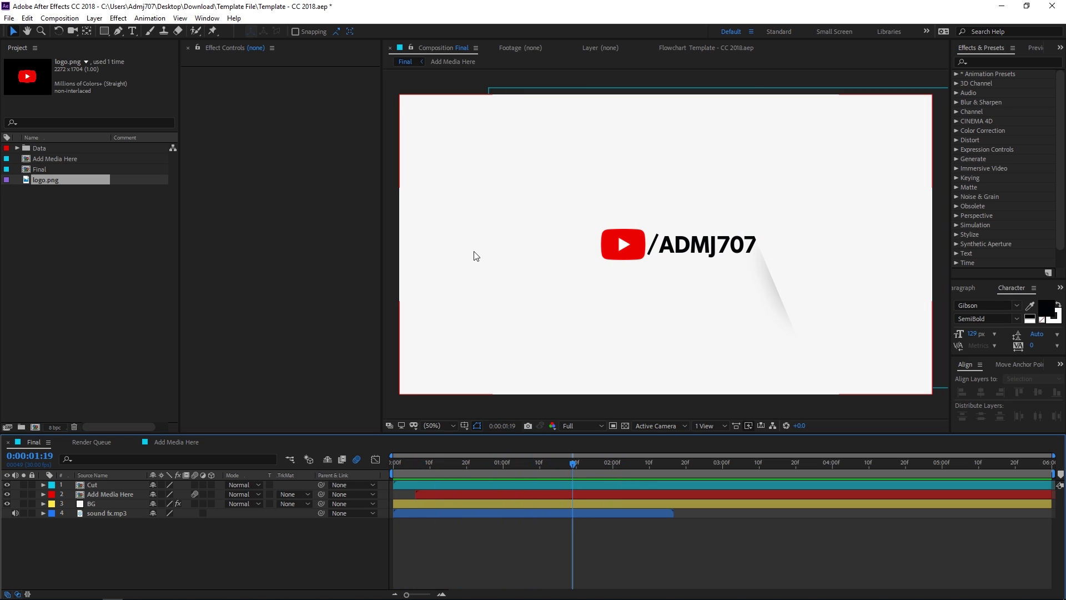
left_click(100, 484)
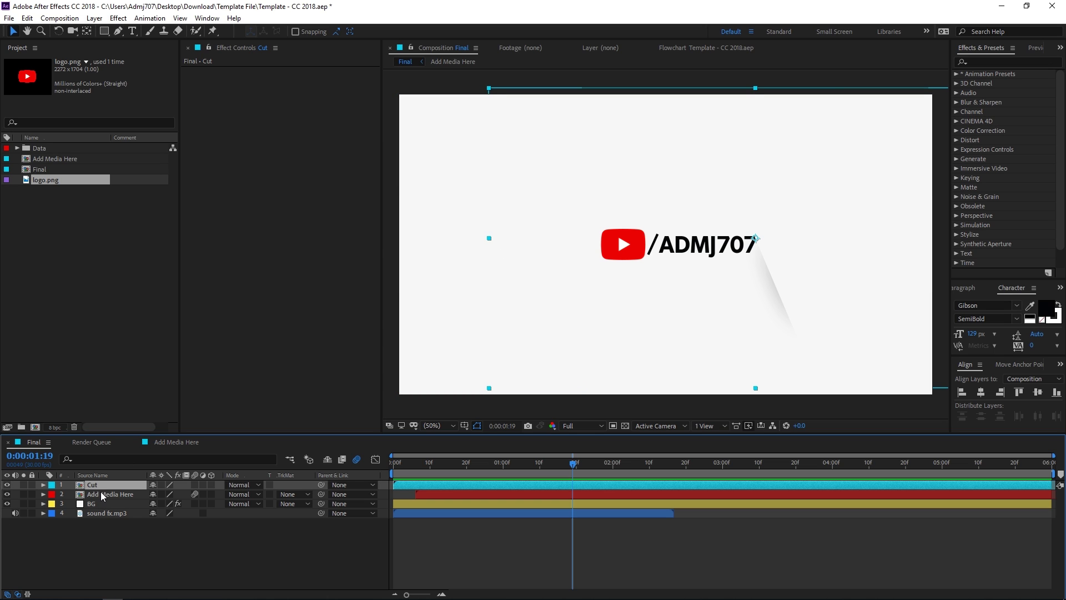
key("r")
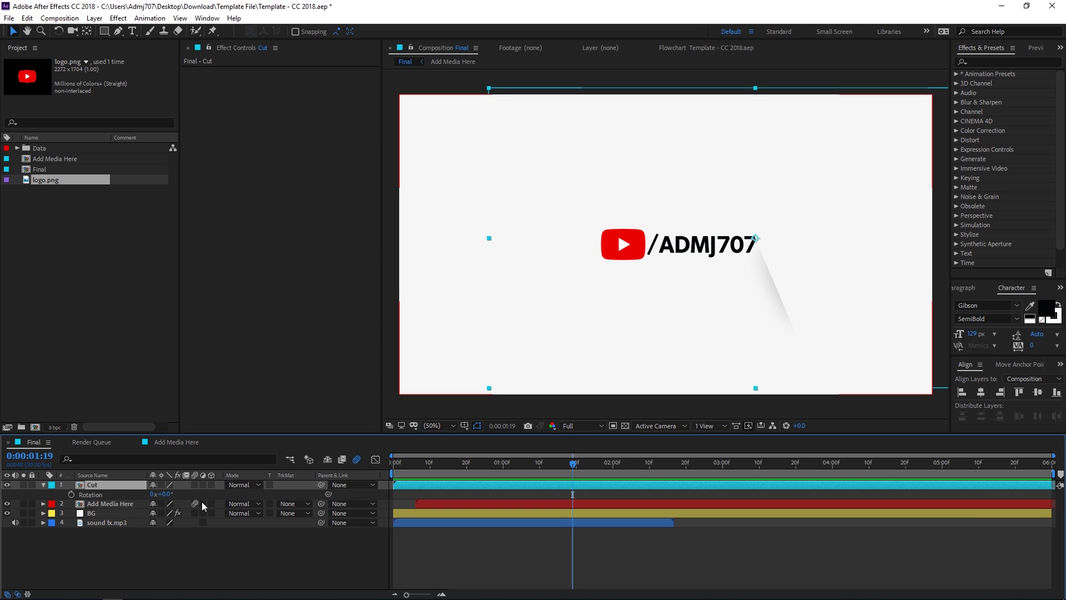
left_click_drag(169, 495, 64, 489)
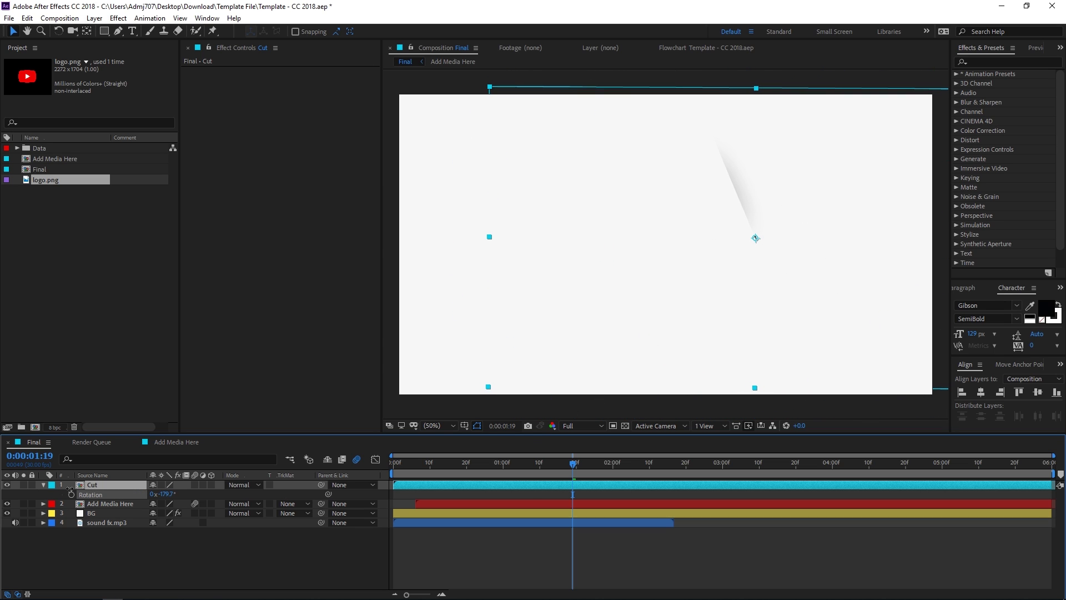
left_click_drag(699, 211, 536, 244)
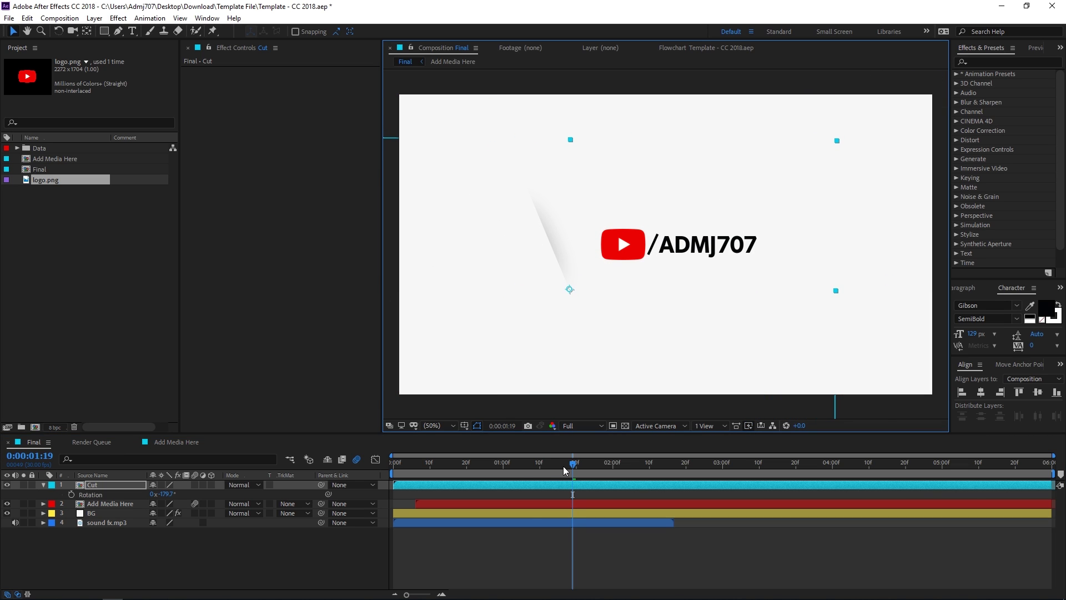
left_click_drag(563, 465, 488, 468)
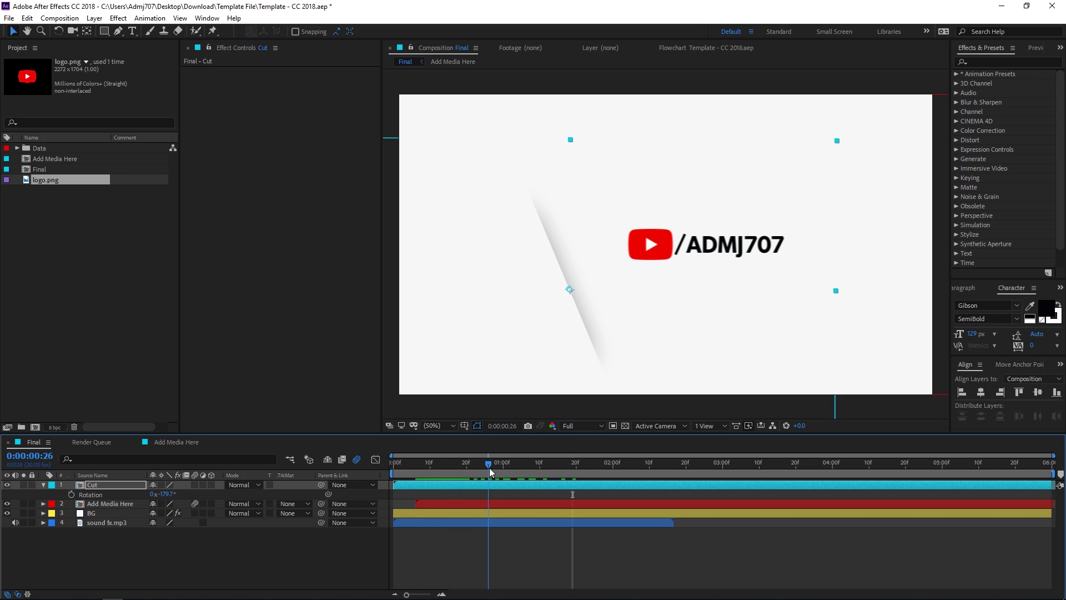
left_click_drag(555, 303, 551, 277)
Step: At the first Position keyframe, move the Add Media Here layer to the left edge
left_click(480, 503)
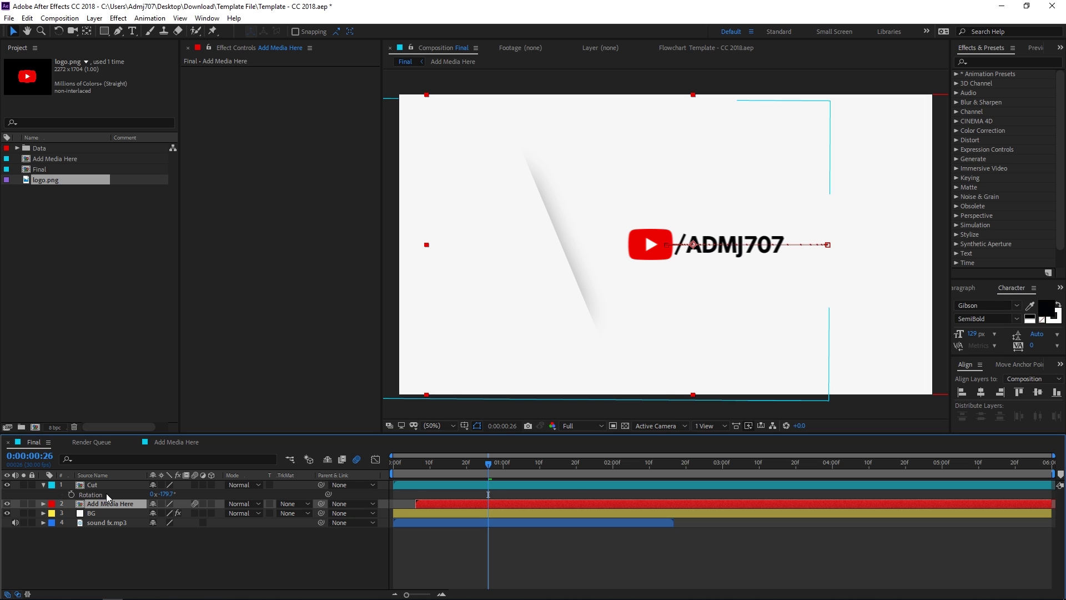
key("p")
left_click_drag(451, 469, 417, 471)
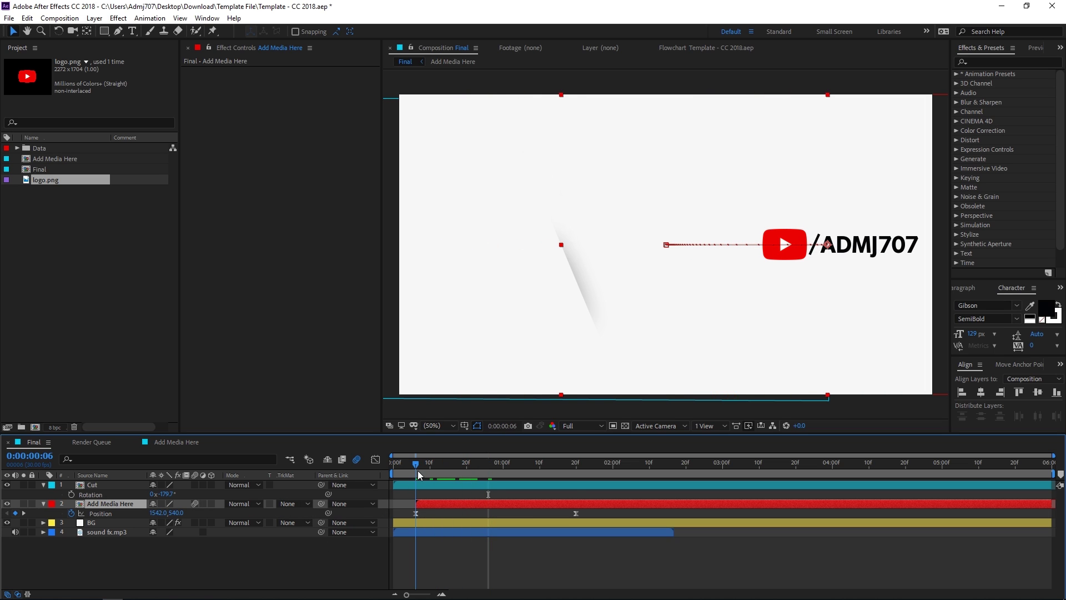
left_click_drag(788, 238, 406, 236)
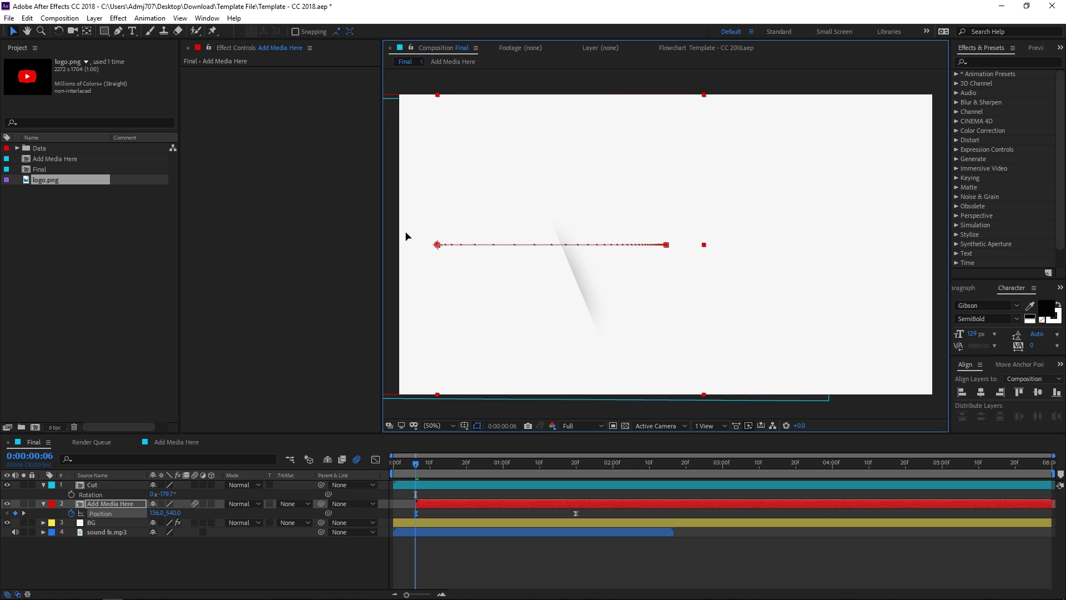
key("F2")
Step: Preview the logo sliding in from the left and reselect the layers to inspect the motion
left_click(441, 469)
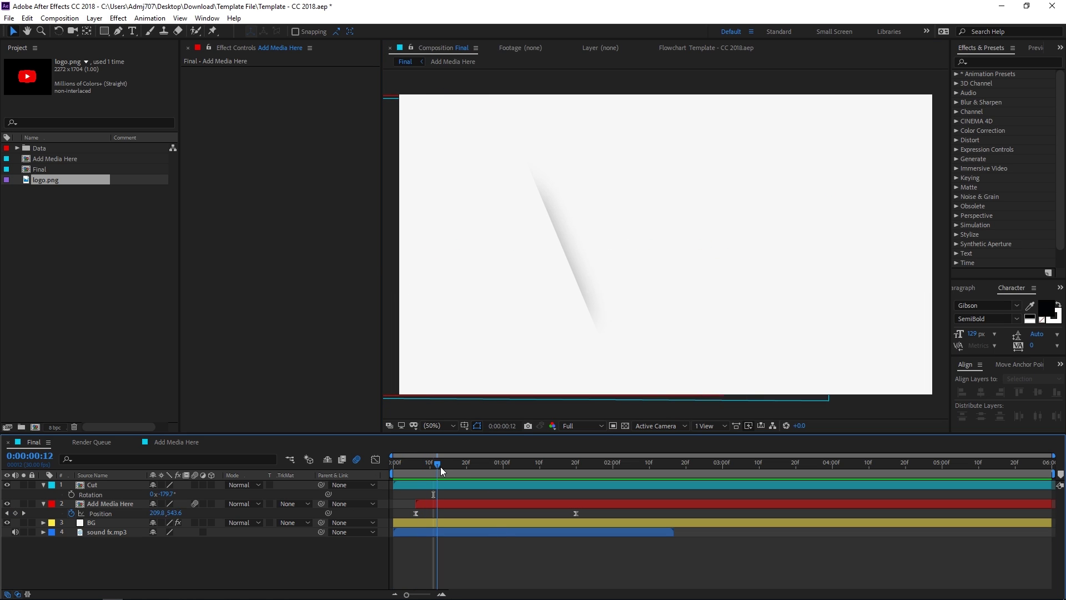
left_click_drag(441, 466, 522, 481)
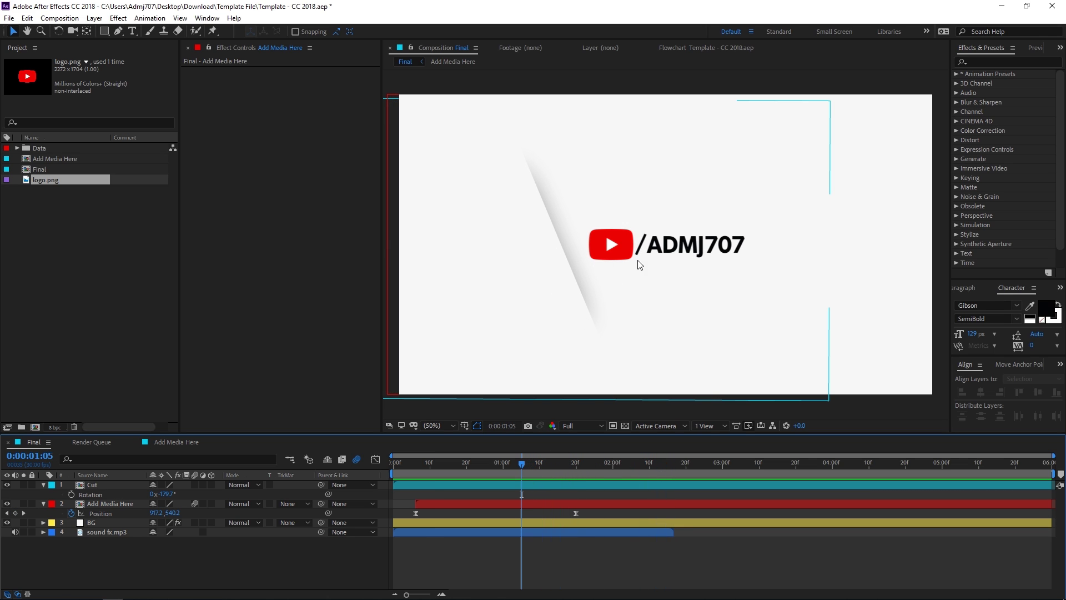
left_click(404, 504)
left_click(104, 484)
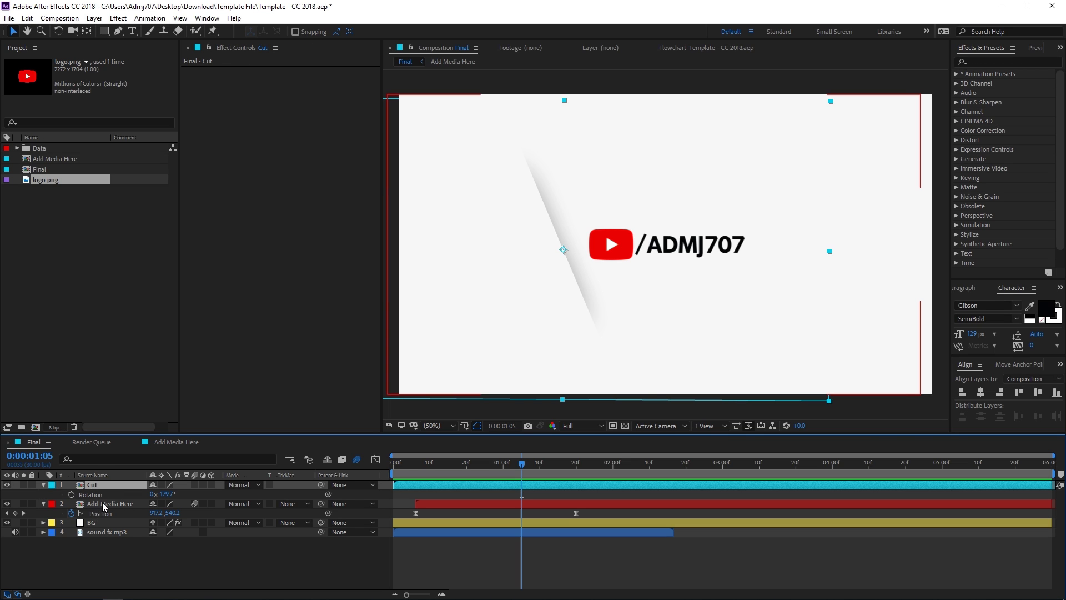
left_click(102, 502)
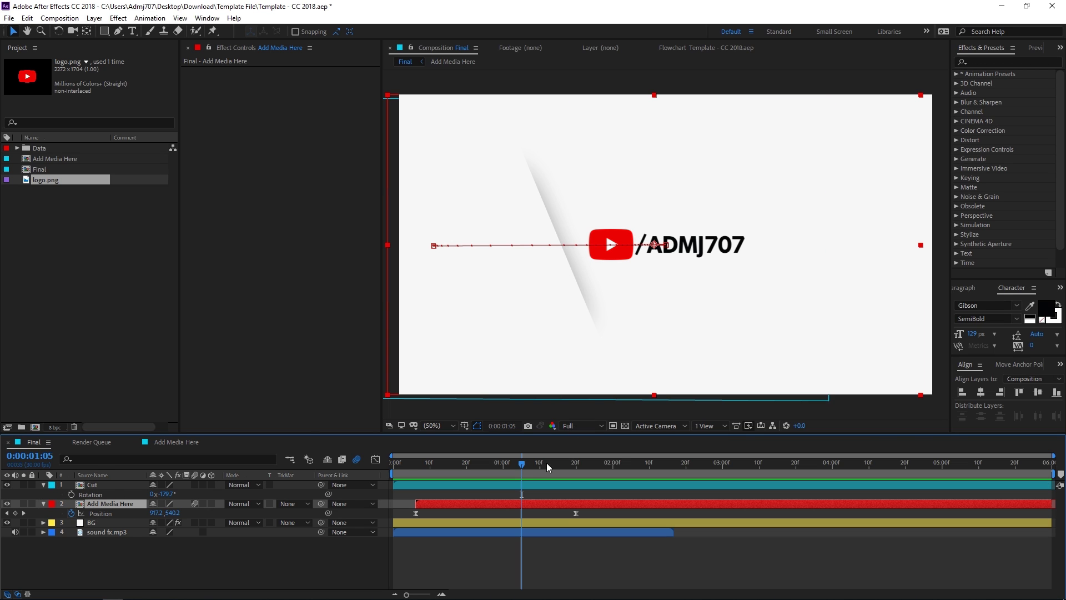